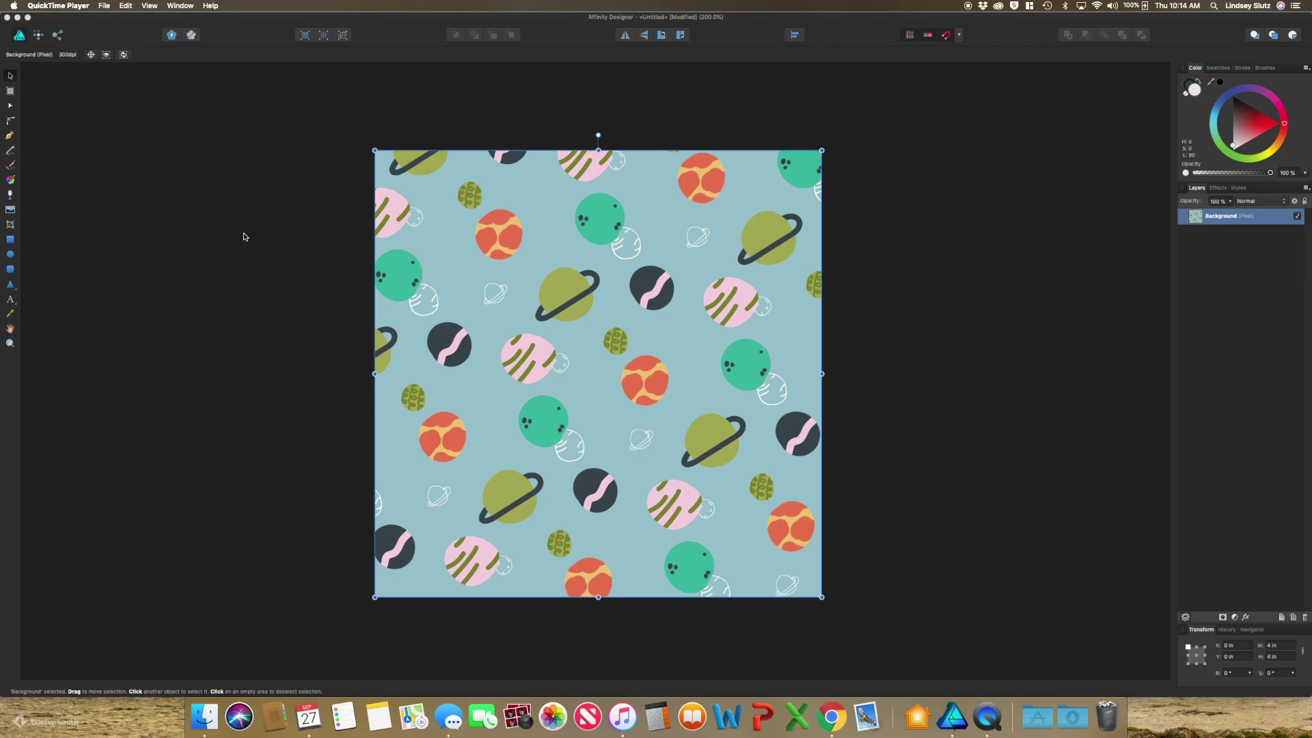
# Draw a large light grey circle over the planet pattern with the Ellipse Tool
pyautogui.click(245, 236)
pyautogui.click(14, 256)
pyautogui.moveTo(442, 211); pyautogui.dragTo(811, 557)
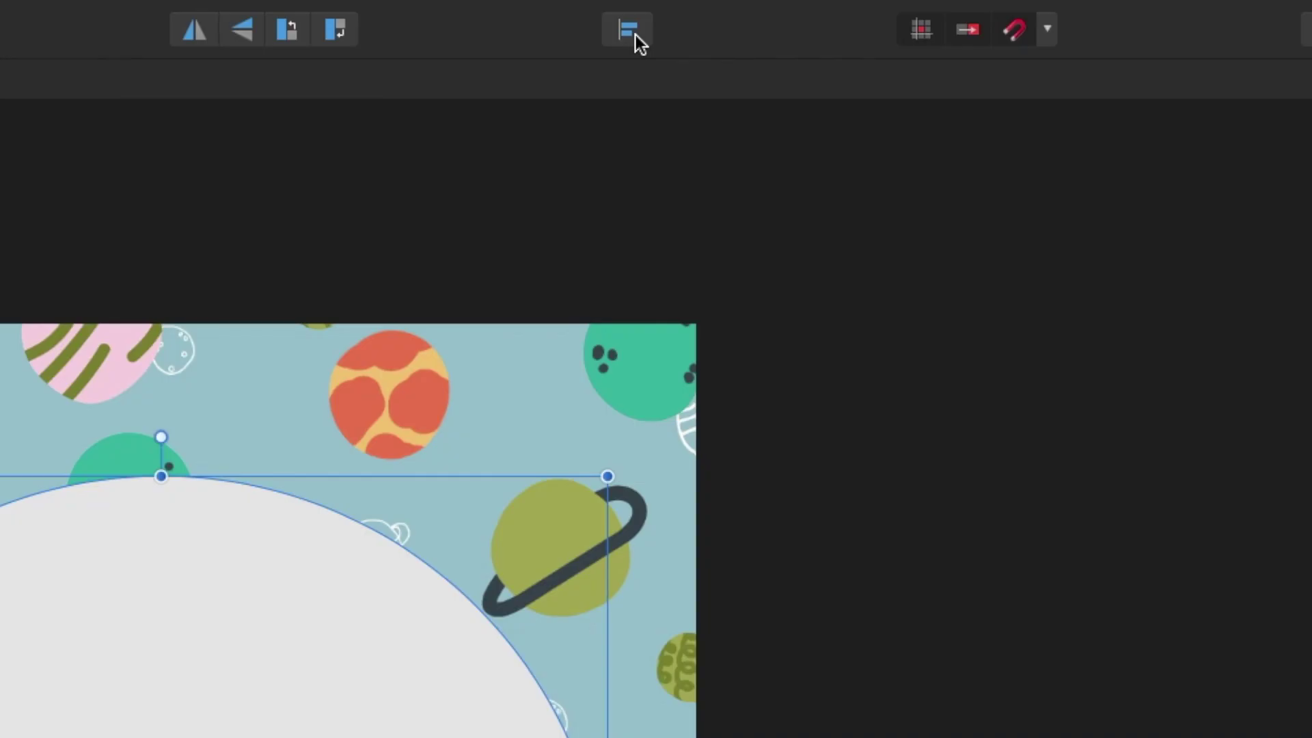
# Centre the circle horizontally and vertically on the card
pyautogui.click(797, 38)
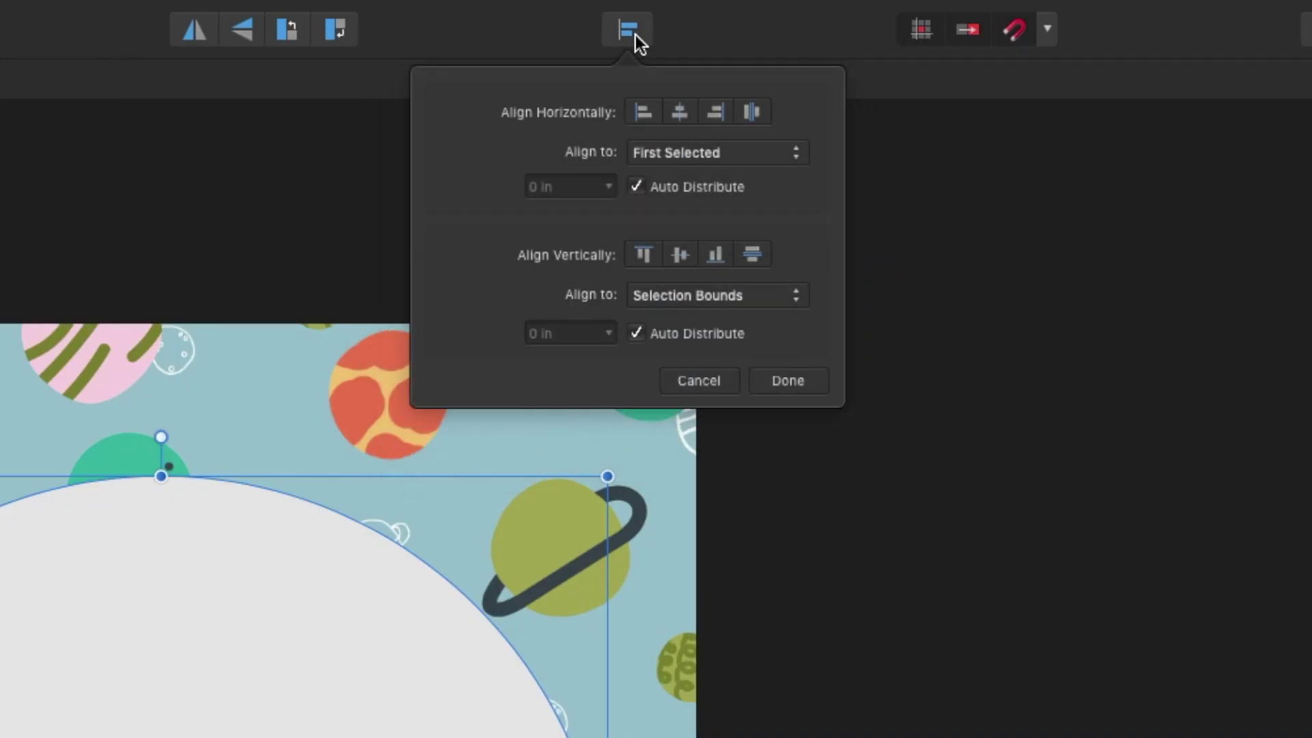
pyautogui.click(679, 113)
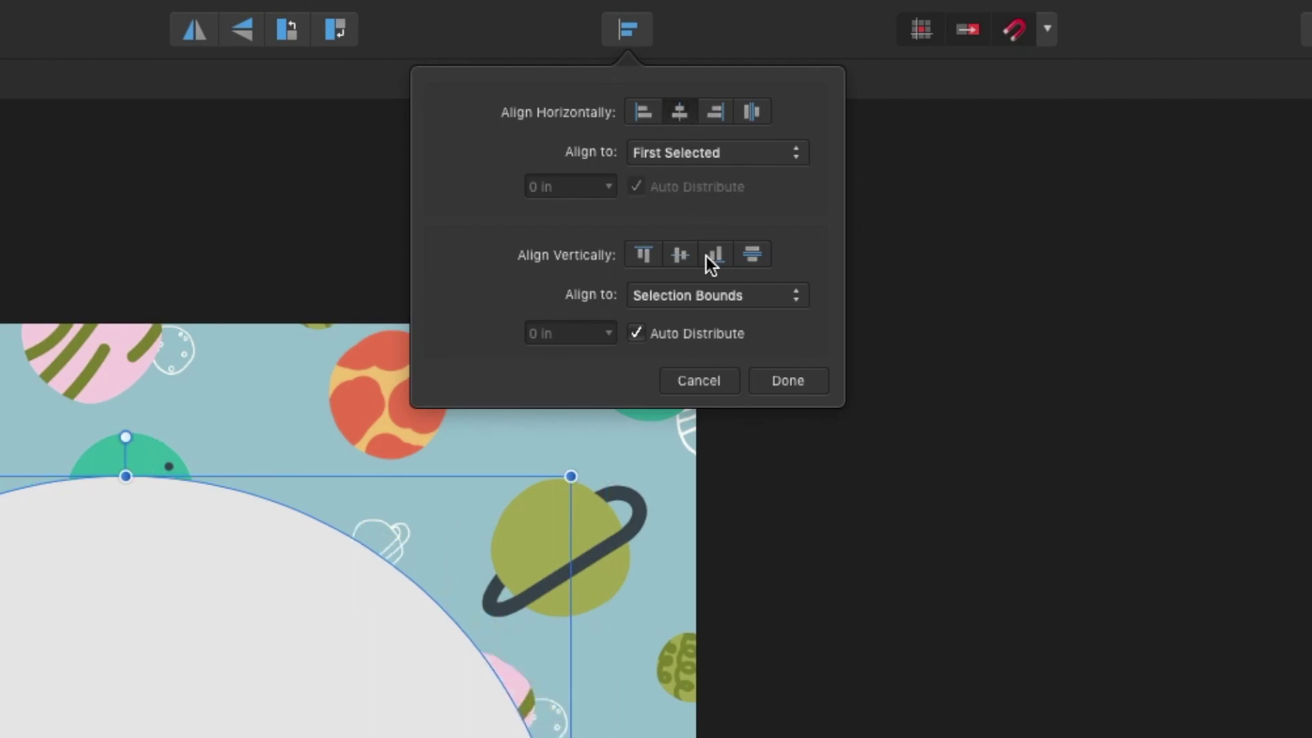
pyautogui.click(680, 255)
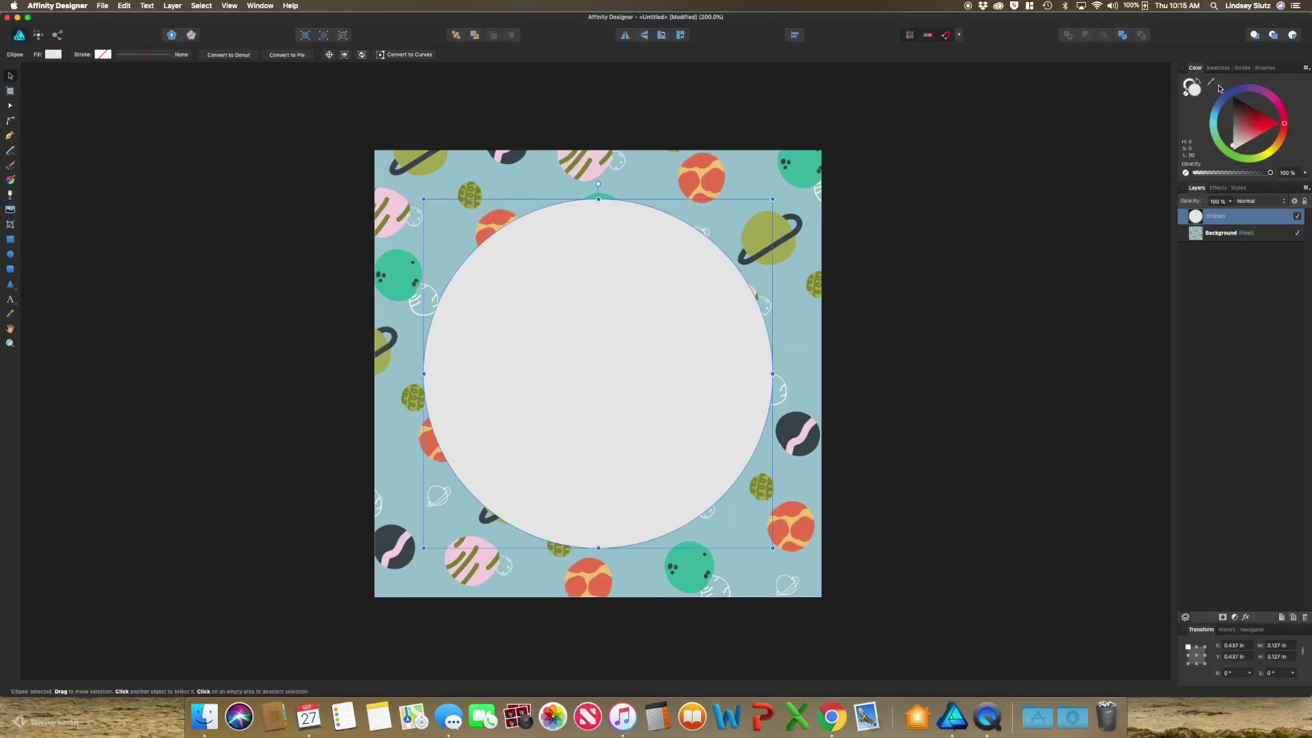
# Change the circle's fill from light grey to a cream colour sampled with the picker
pyautogui.moveTo(1211, 82); pyautogui.dragTo(793, 425)
pyautogui.click(1221, 83)
pyautogui.click(174, 180)
pyautogui.click(496, 280)
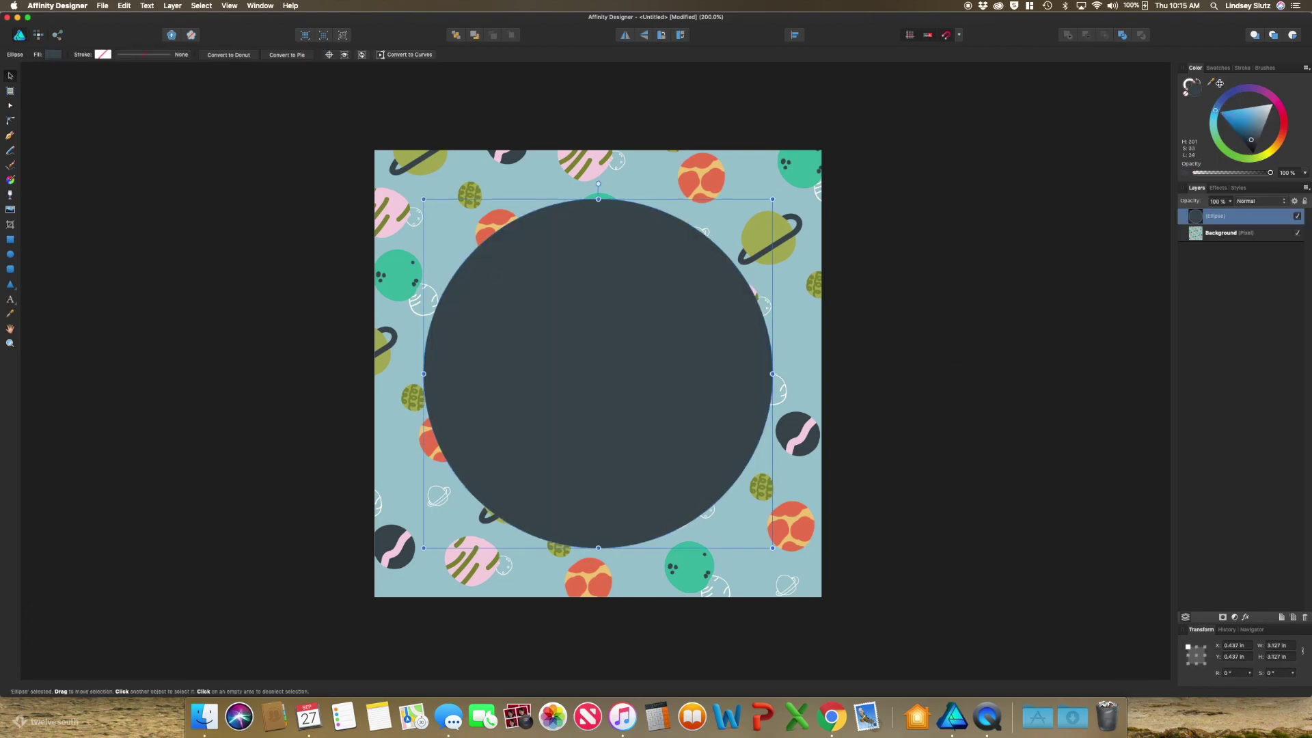
pyautogui.moveTo(1211, 82); pyautogui.dragTo(1160, 93)
pyautogui.click(999, 237)
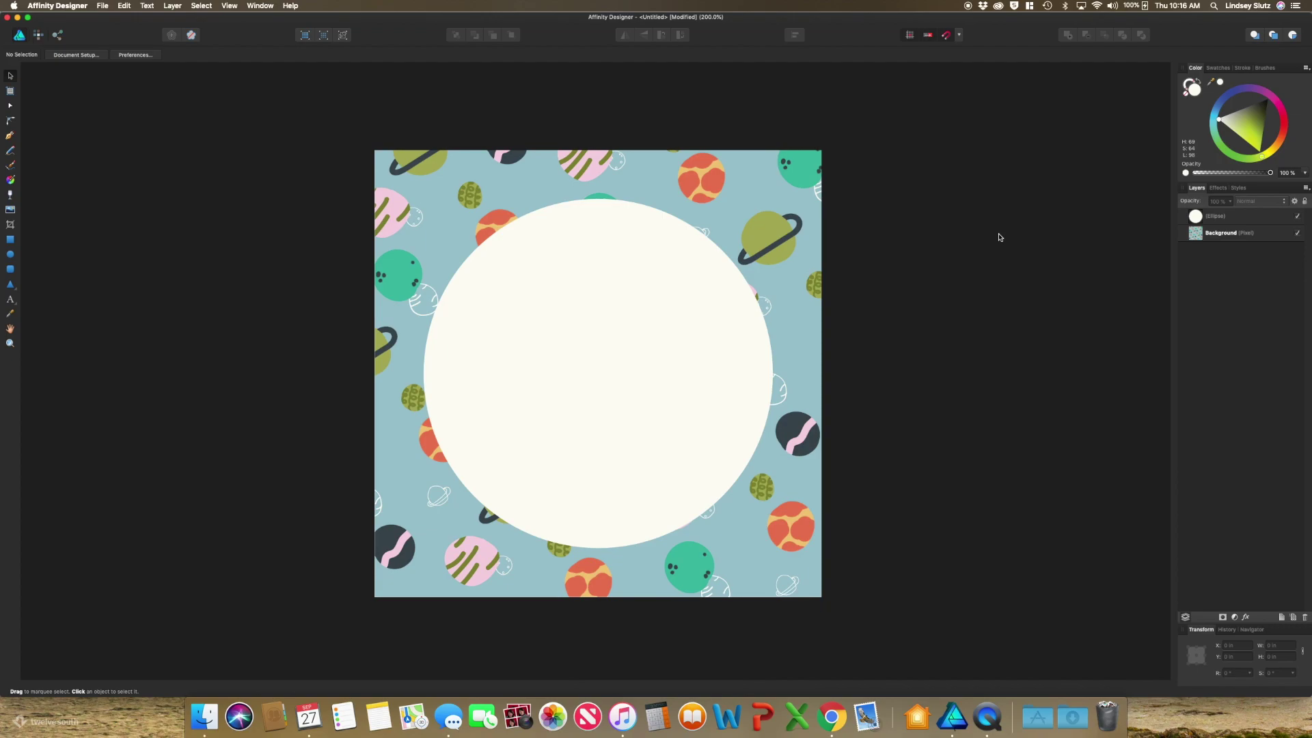
pyautogui.click(1186, 89)
# Set the circle's stroke to a sampled olive green with a 12 pt width
pyautogui.moveTo(1211, 81); pyautogui.dragTo(931, 170)
pyautogui.click(1215, 216)
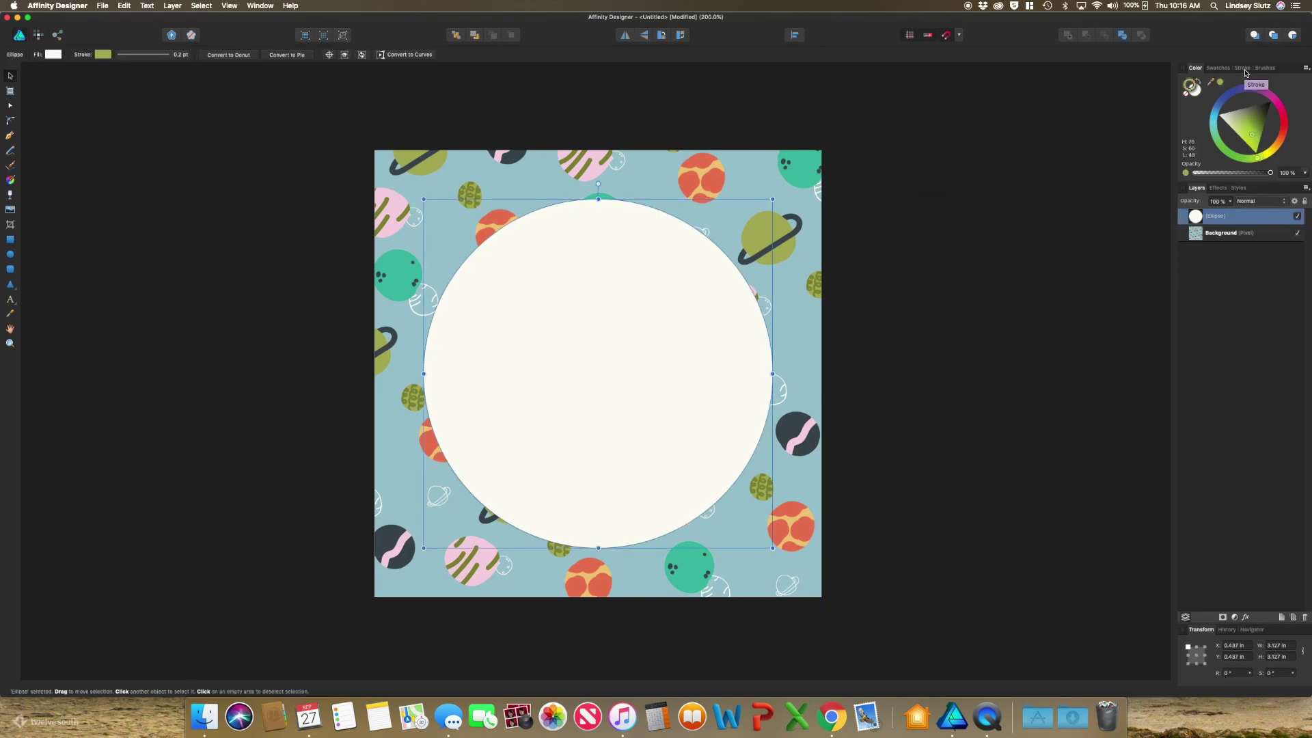
pyautogui.click(1242, 68)
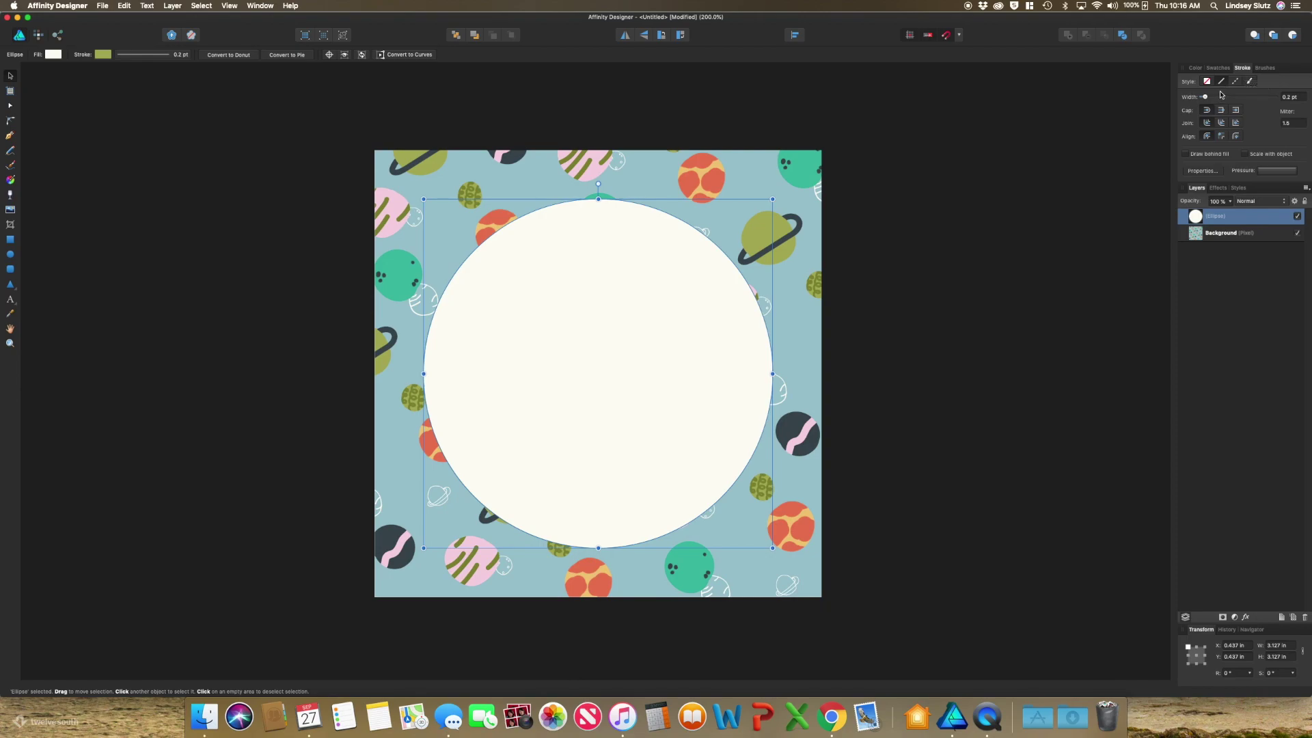
pyautogui.moveTo(1205, 96); pyautogui.dragTo(1235, 98)
pyautogui.click(1110, 235)
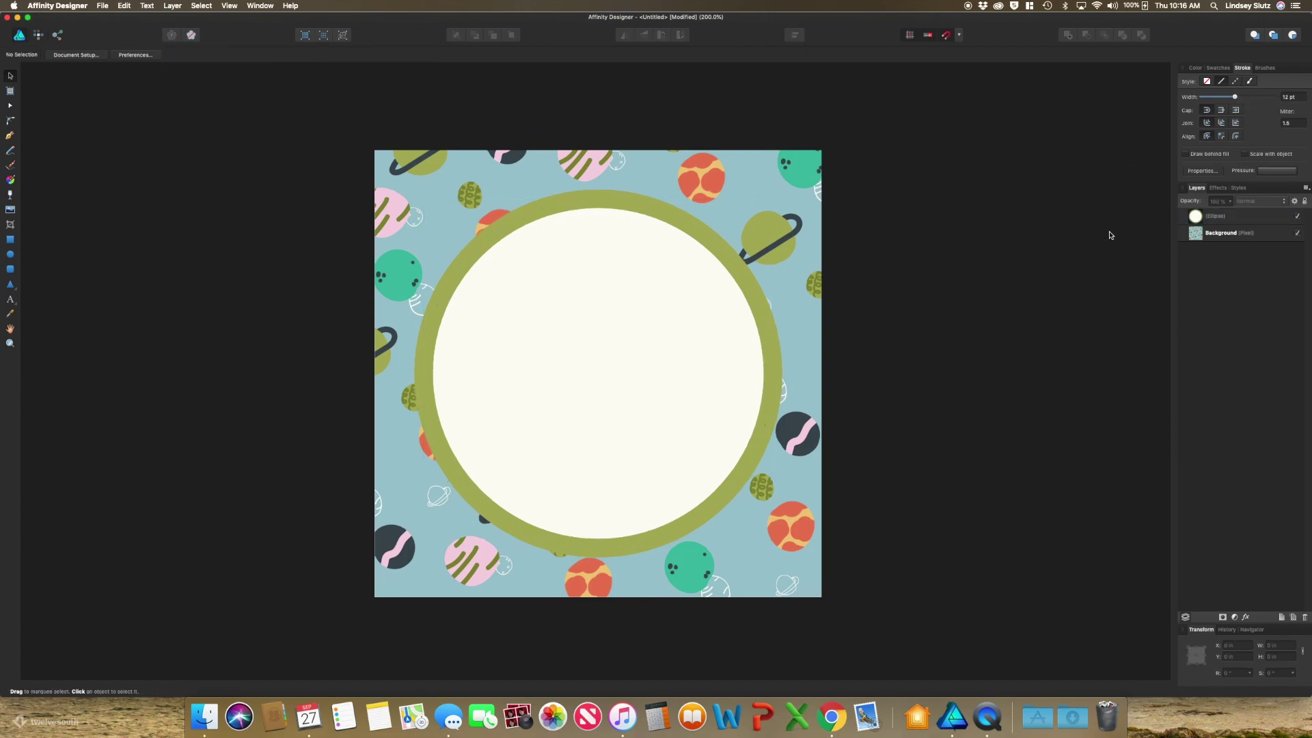
# Add 'Today I am', a large '2' and 'MONTHS OLD' in a dark brush font, centred in the circle
pyautogui.click(10, 299)
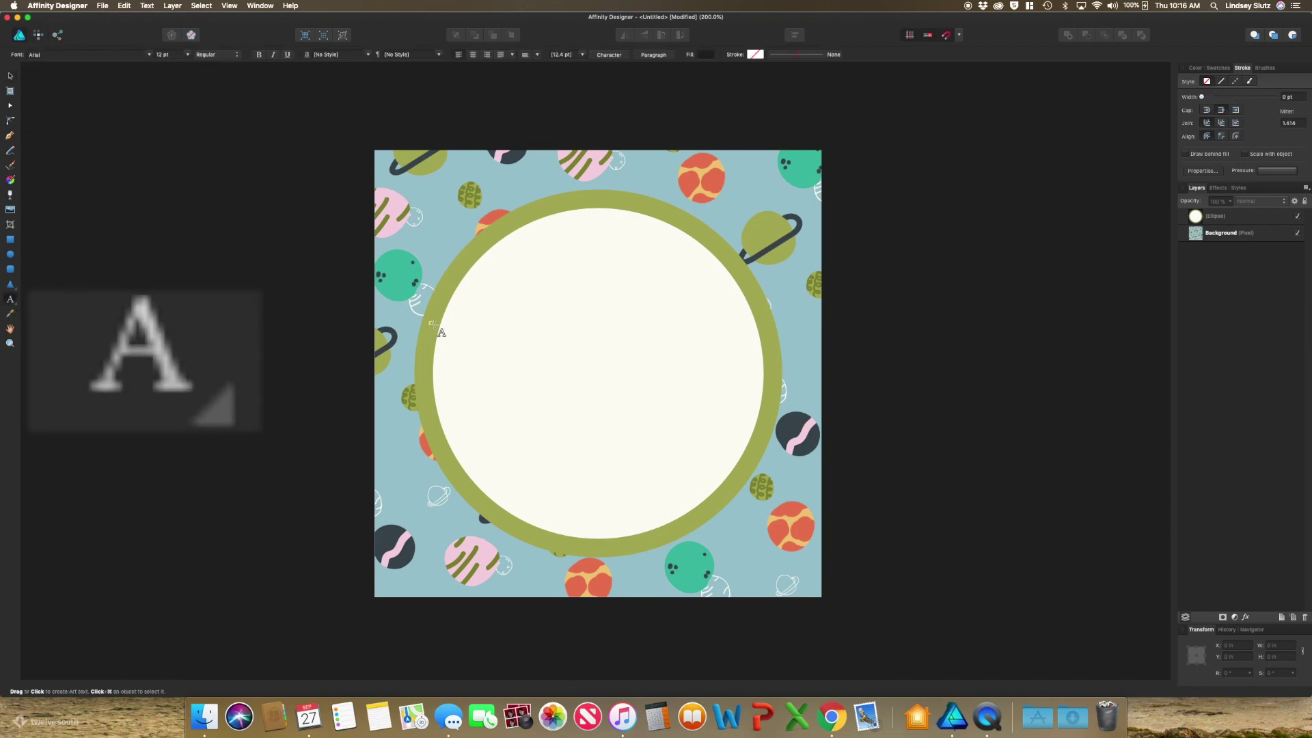
pyautogui.moveTo(513, 299); pyautogui.dragTo(610, 328)
pyautogui.write('Today I am')
pyautogui.press('super+a')
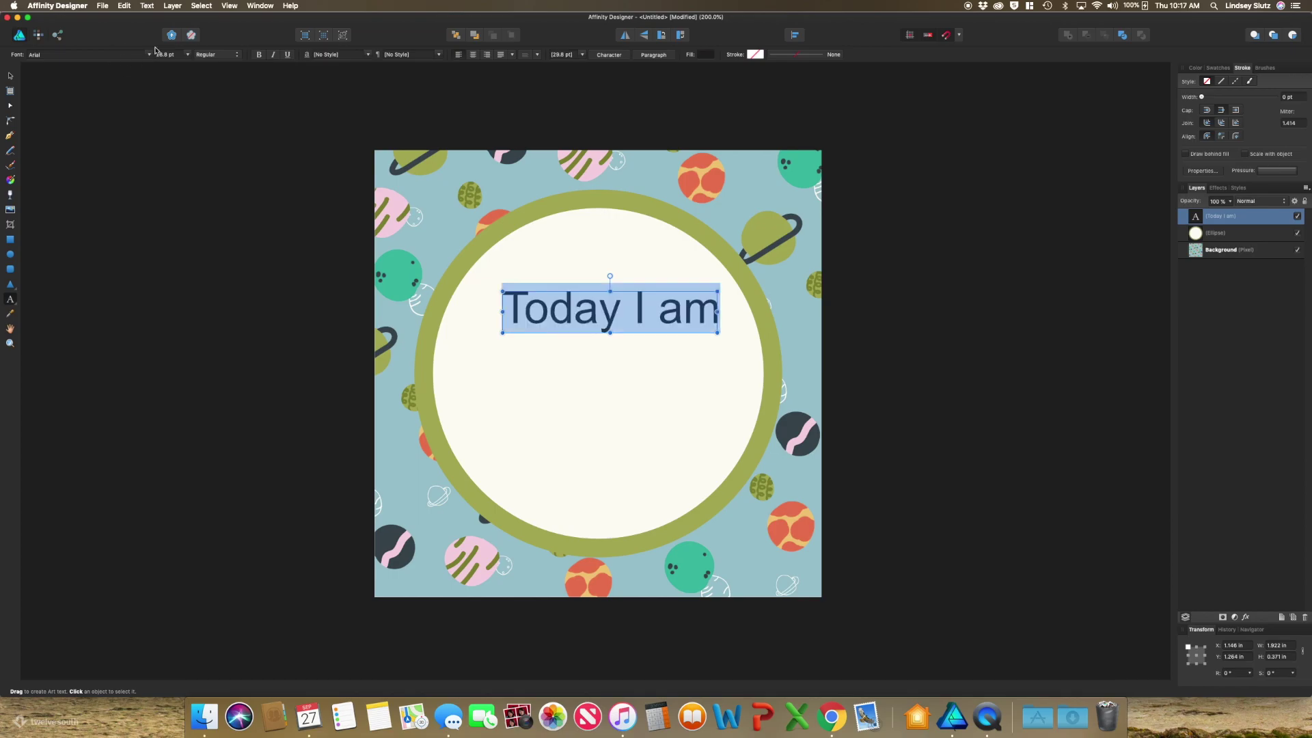
pyautogui.click(139, 55)
pyautogui.write('nor')
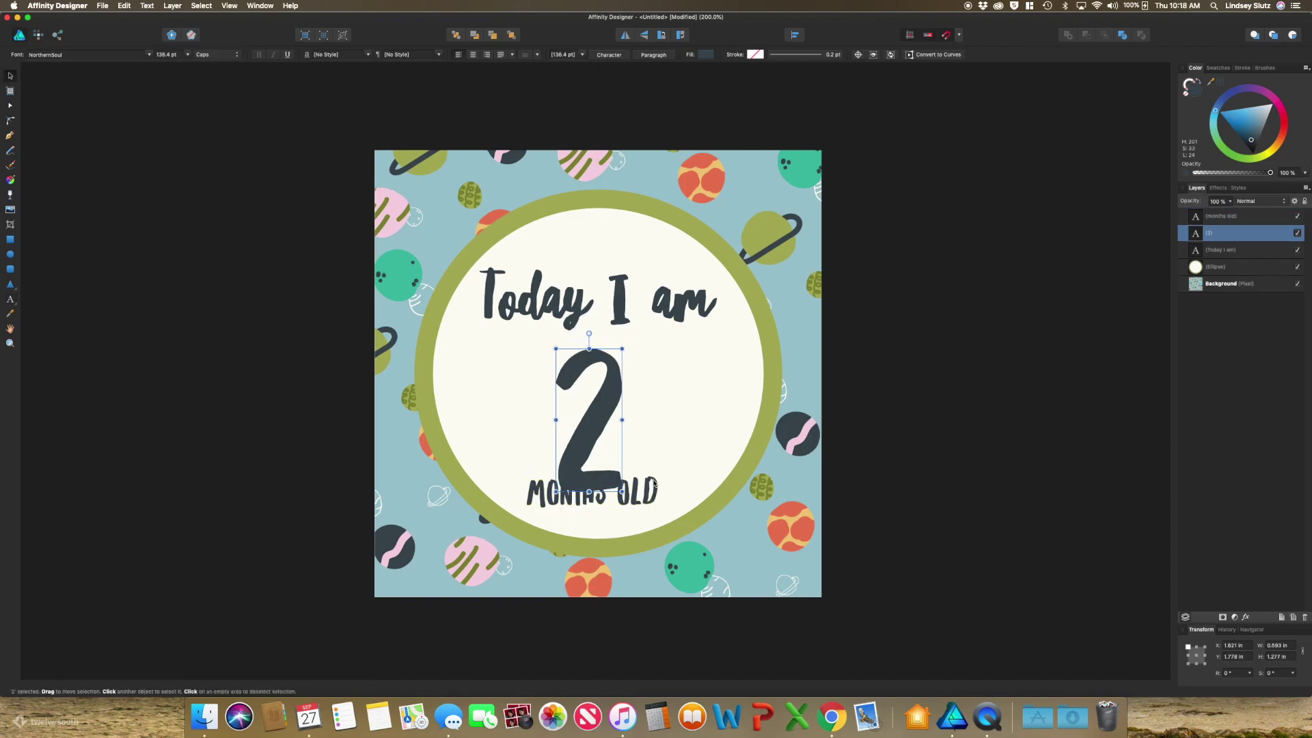
pyautogui.click(795, 35)
pyautogui.press('super+d')
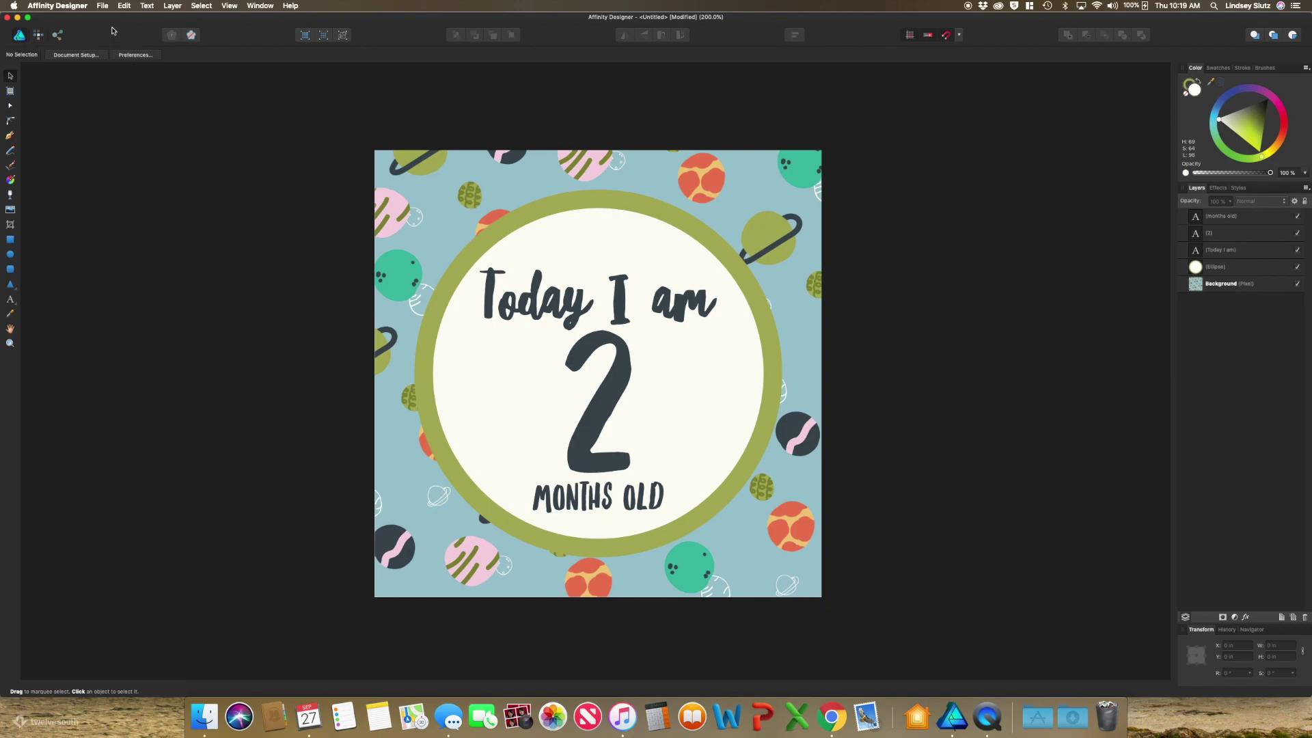
# Set the PDF export Raster DPI to 300, then close the export settings
pyautogui.click(103, 7)
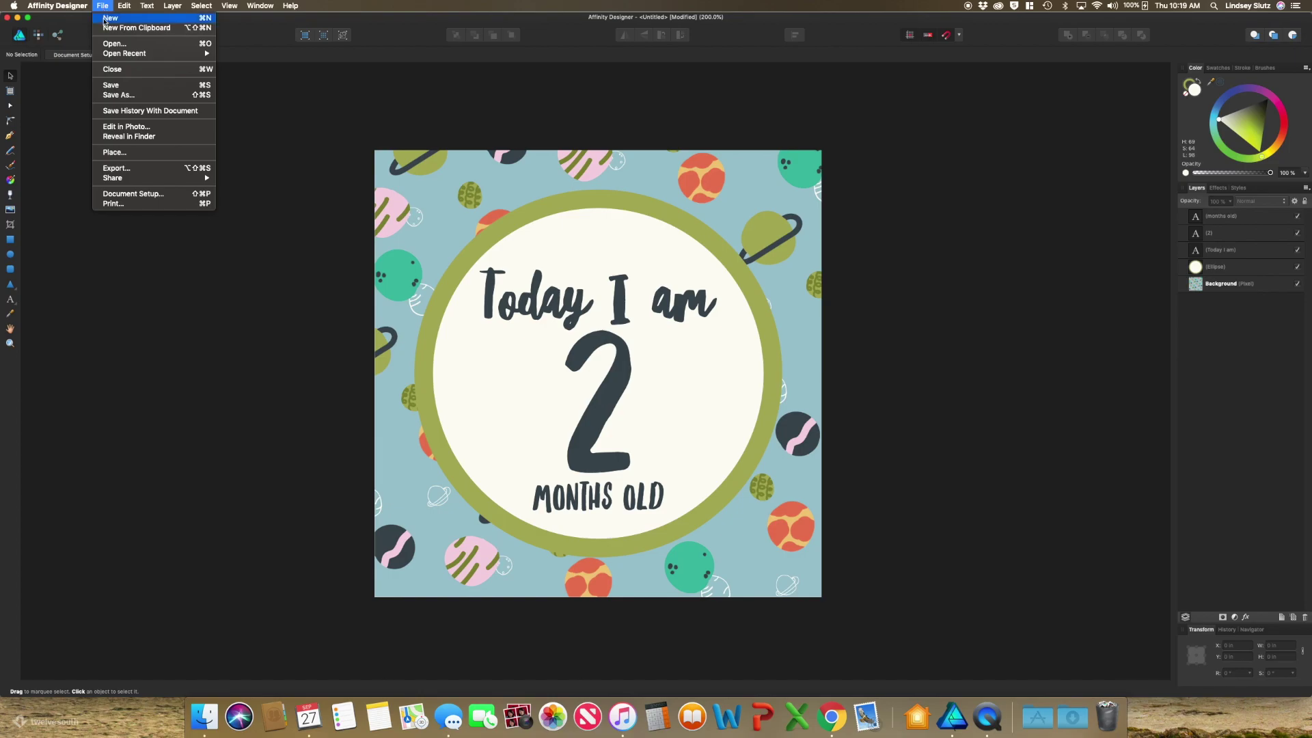
pyautogui.click(128, 170)
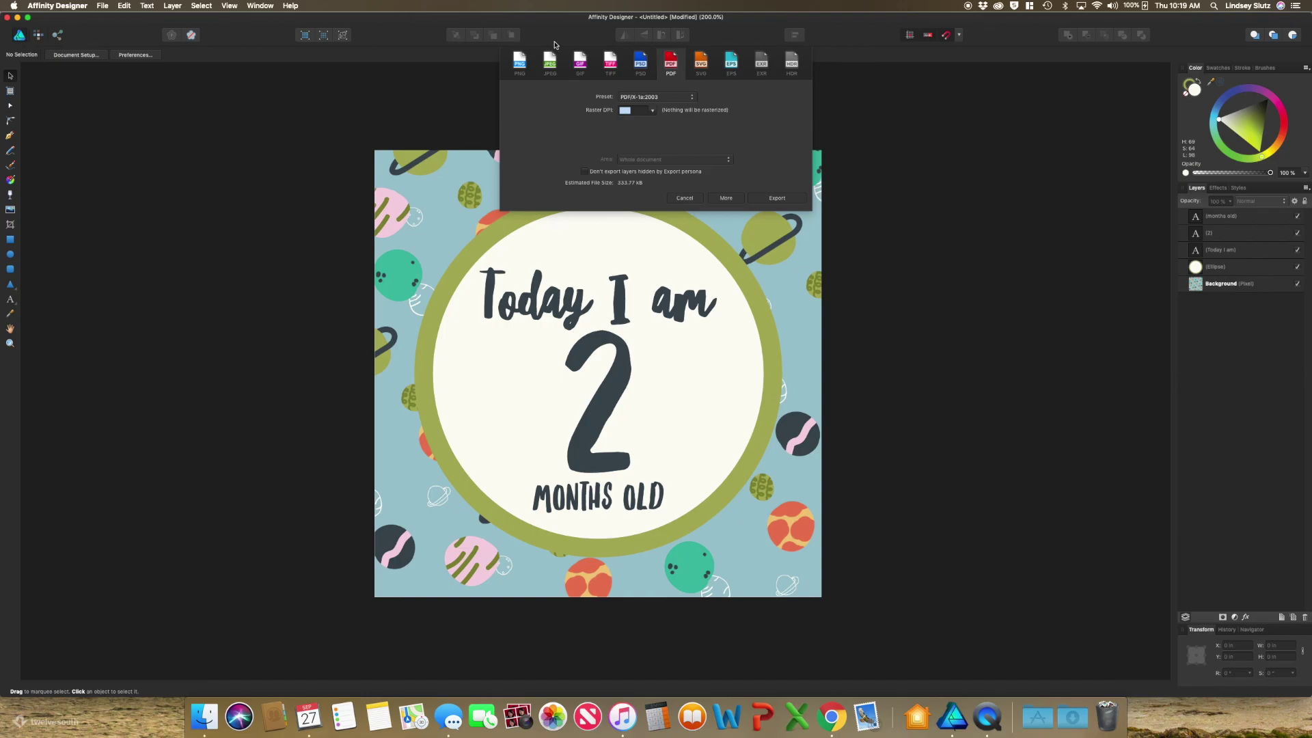
pyautogui.write('300')
pyautogui.click(695, 199)
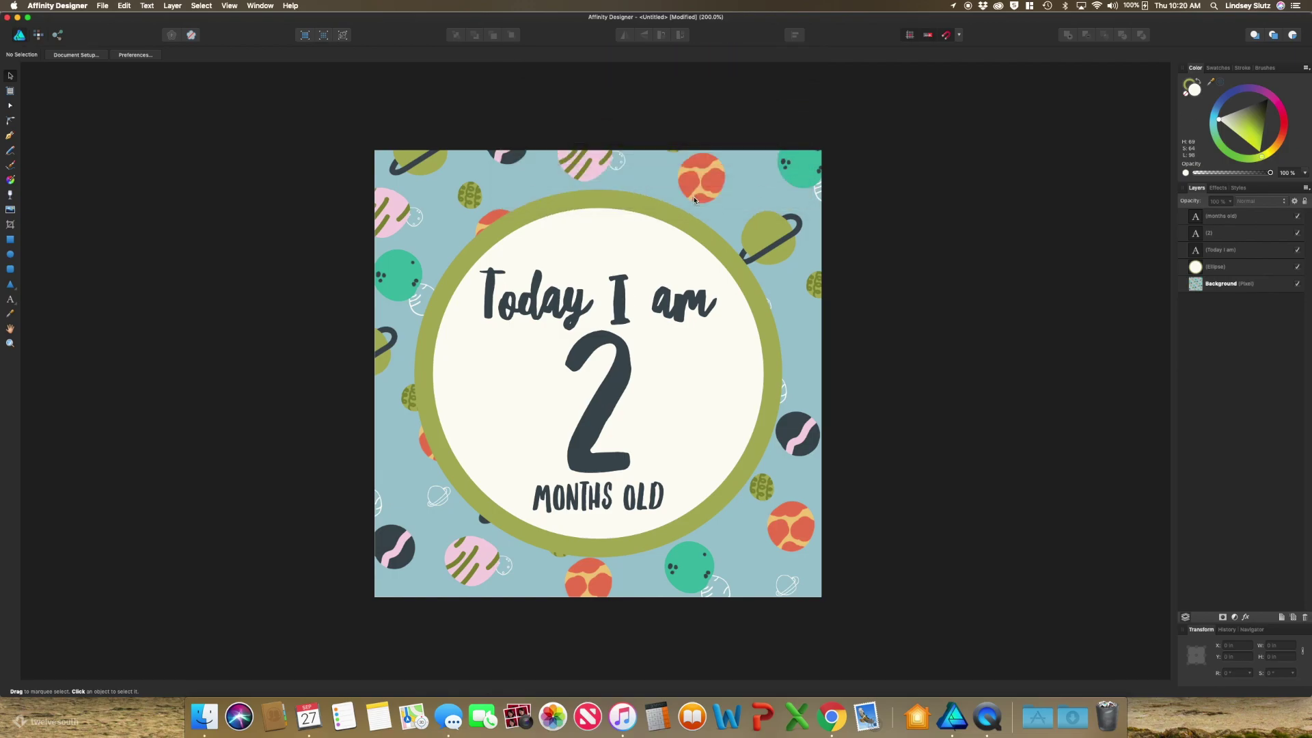